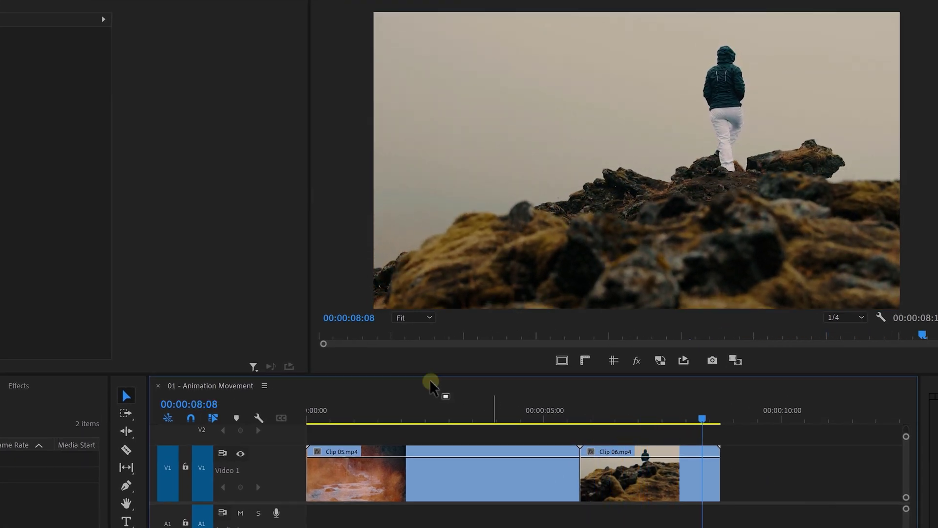
Step: Keyframe Clip 05's Position from Y 850 to 1273 at 05:16 and scale it up slightly
left_click_drag(386, 408, 518, 416)
left_click(517, 478)
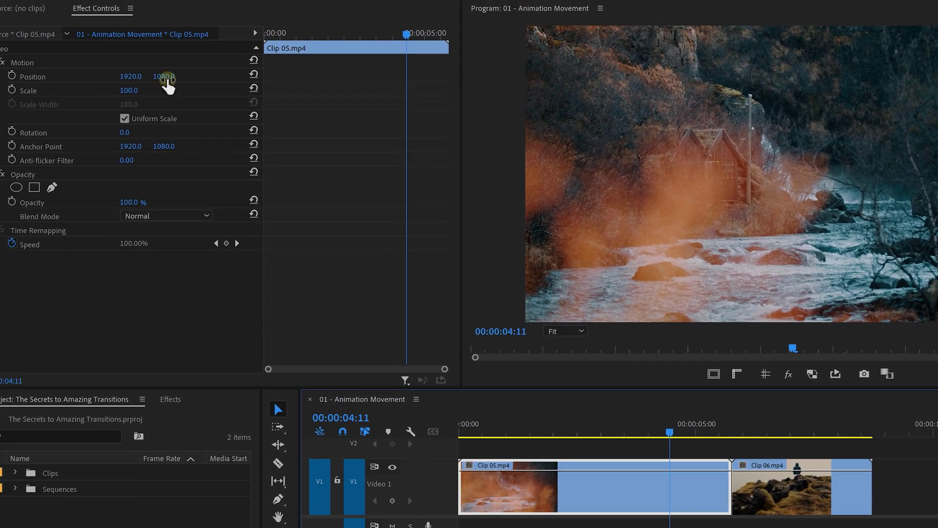
mouse_move(12, 63)
left_mouse_down()
mouse_move(0, 63)
mouse_move(6, 81)
left_mouse_up()
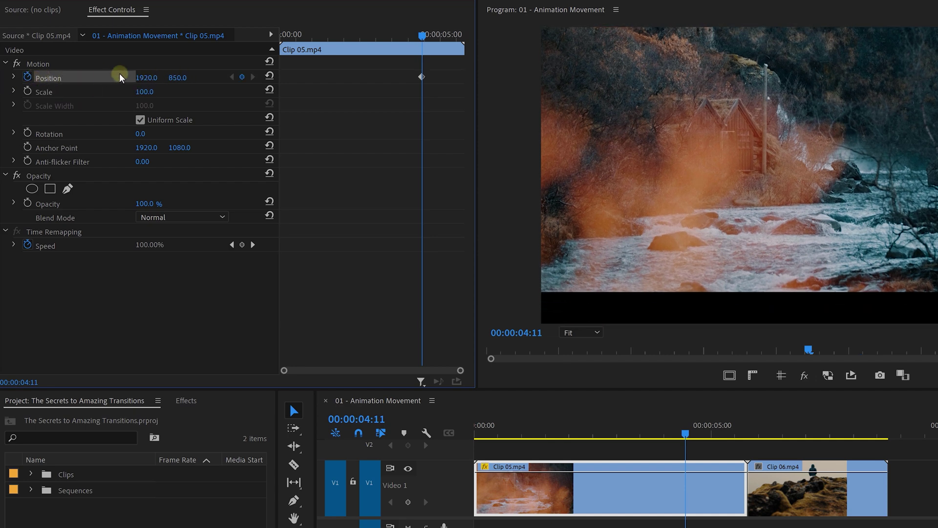
left_click_drag(409, 45, 464, 44)
left_click_drag(178, 78, 485, 74)
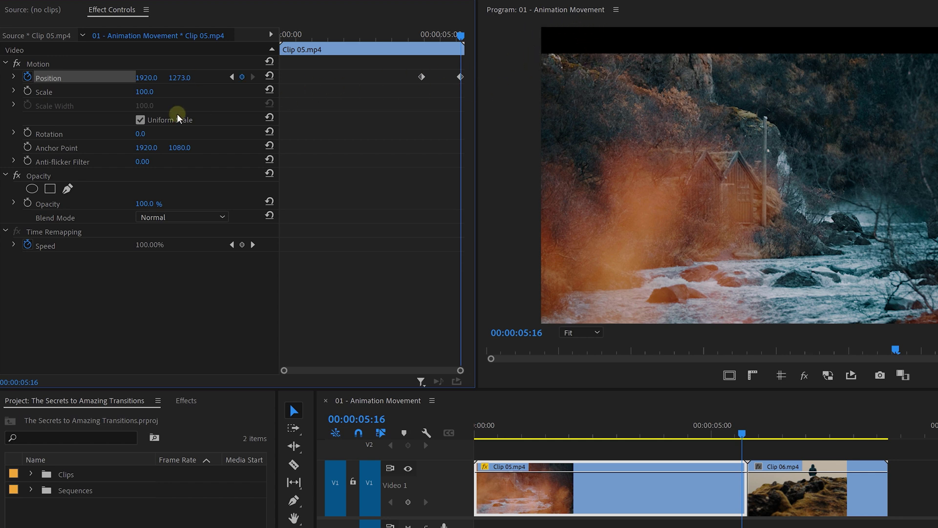
left_click_drag(147, 98, 288, 86)
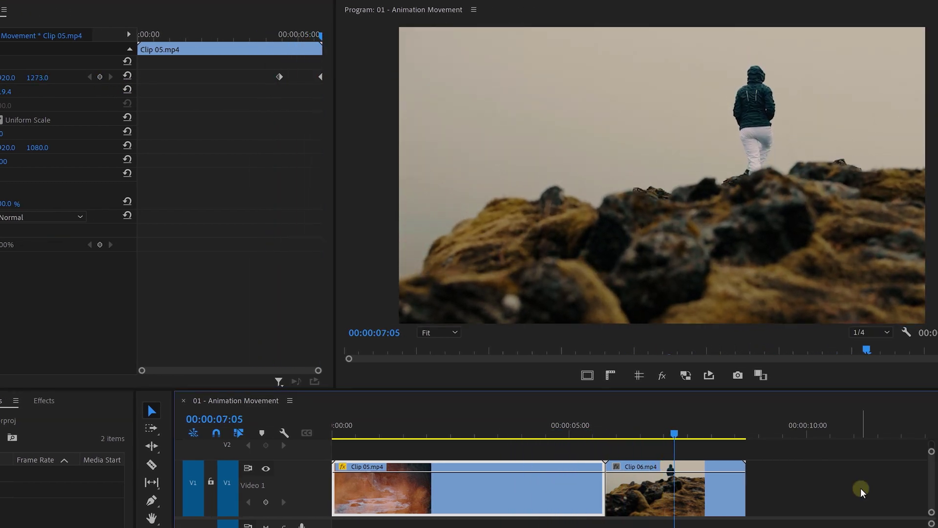
Step: Drag the velocity handle in Clip 05's Position graph into an ease-in curve
left_click(218, 187)
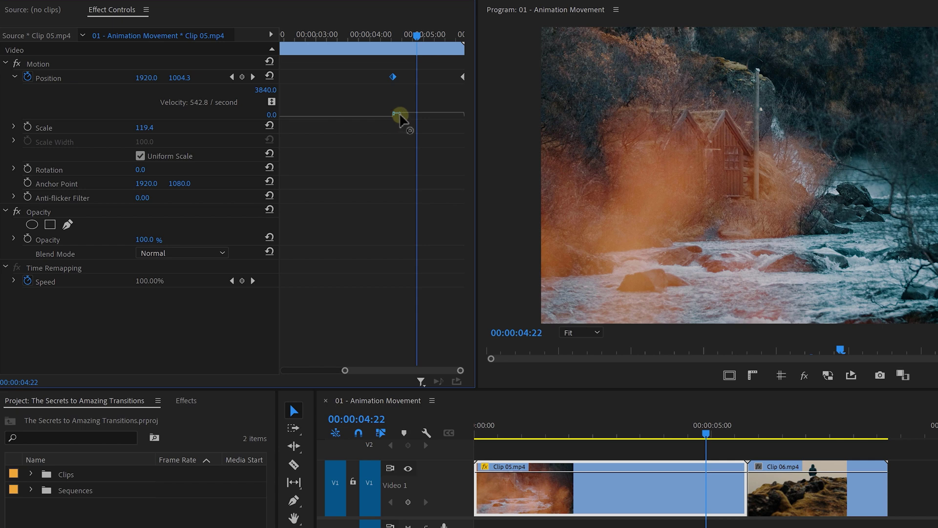
left_click_drag(406, 121, 421, 122)
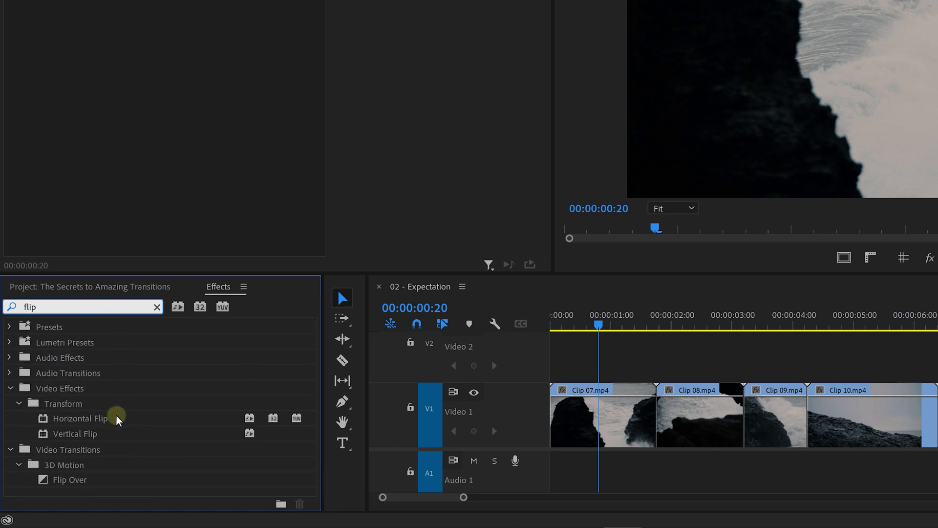
Step: Apply Horizontal Flip to Clip 07 and scrub through its cut into Clip 08
left_click_drag(116, 421, 581, 398)
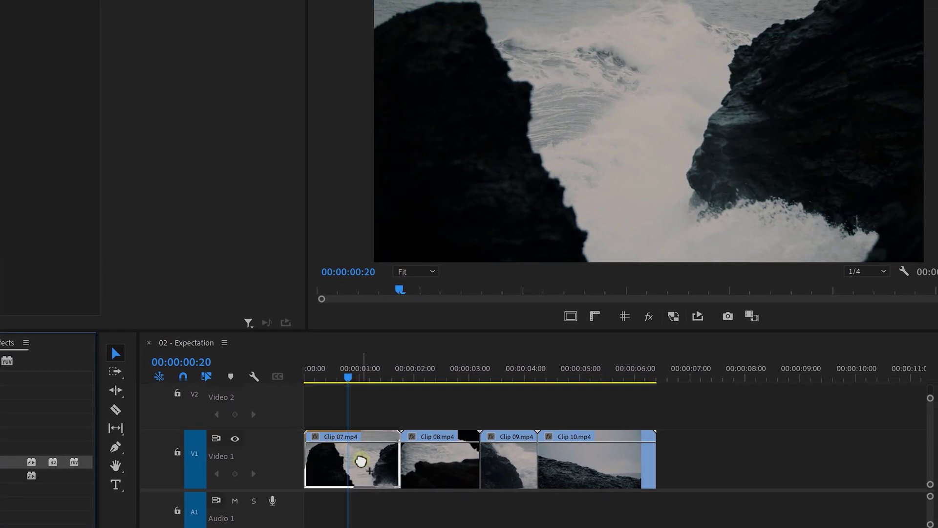
left_click_drag(361, 462, 360, 462)
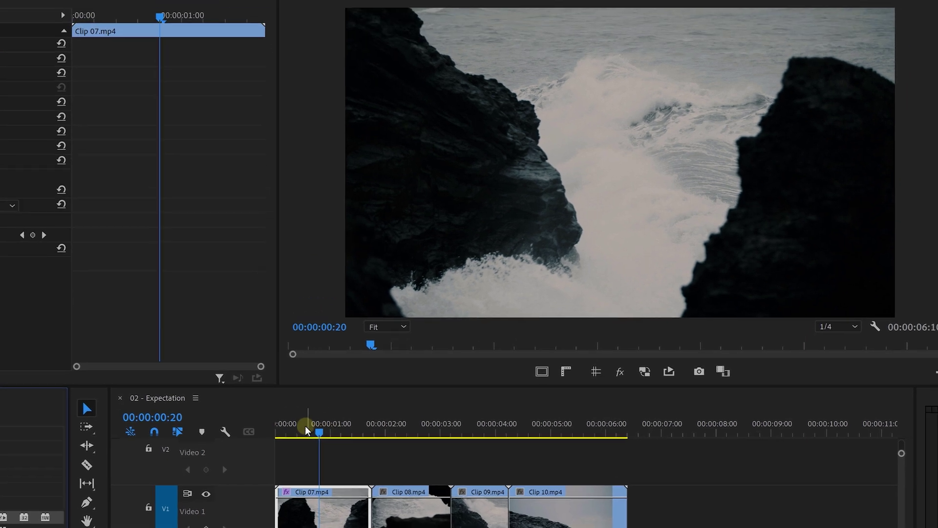
left_click_drag(334, 376, 357, 375)
left_click_drag(324, 441, 426, 453)
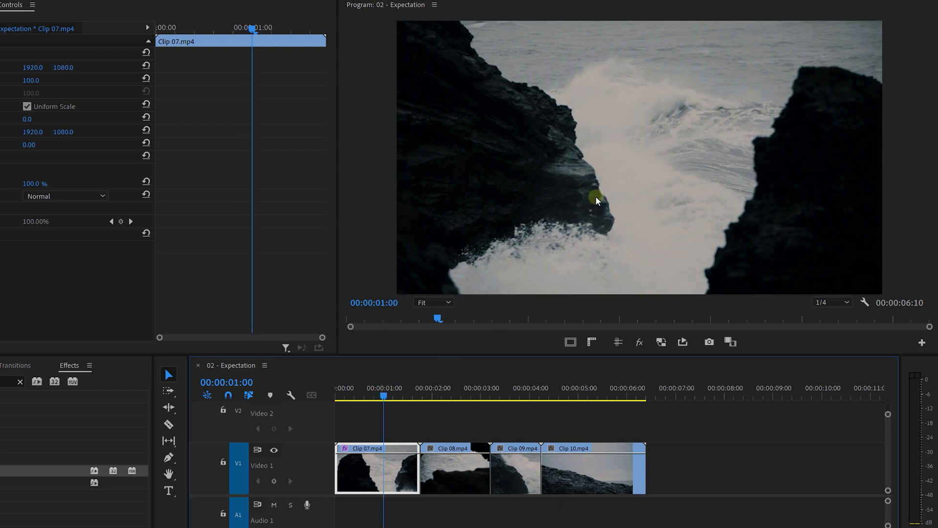
Step: Trim 9 frames off Clip 07's end and delete the resulting gap
mouse_move(384, 397)
left_mouse_down()
mouse_move(408, 398)
mouse_move(385, 398)
left_mouse_up()
left_click_drag(419, 459, 380, 457)
left_click(405, 456)
key("Delete")
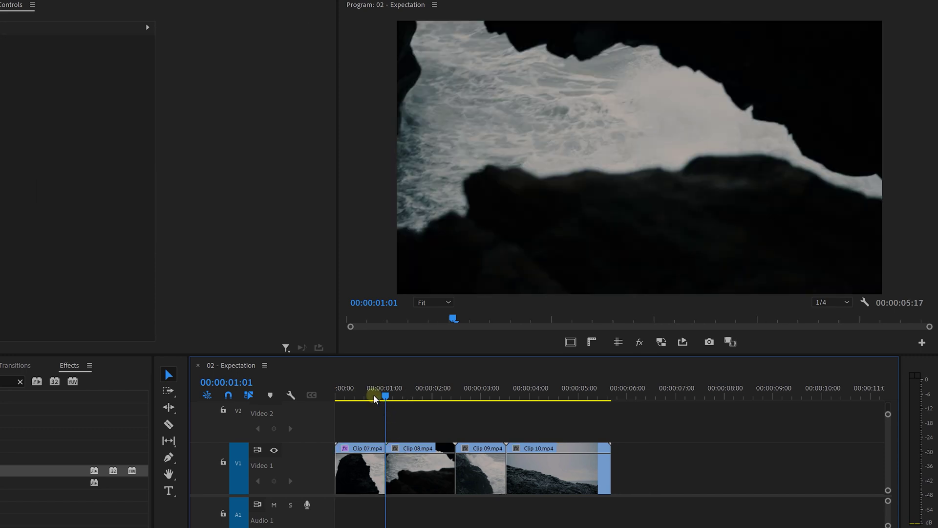
Step: Trim 17 frames off the start of Clip 08 and play the sequence back
left_click(359, 391)
left_click_drag(360, 391, 420, 397)
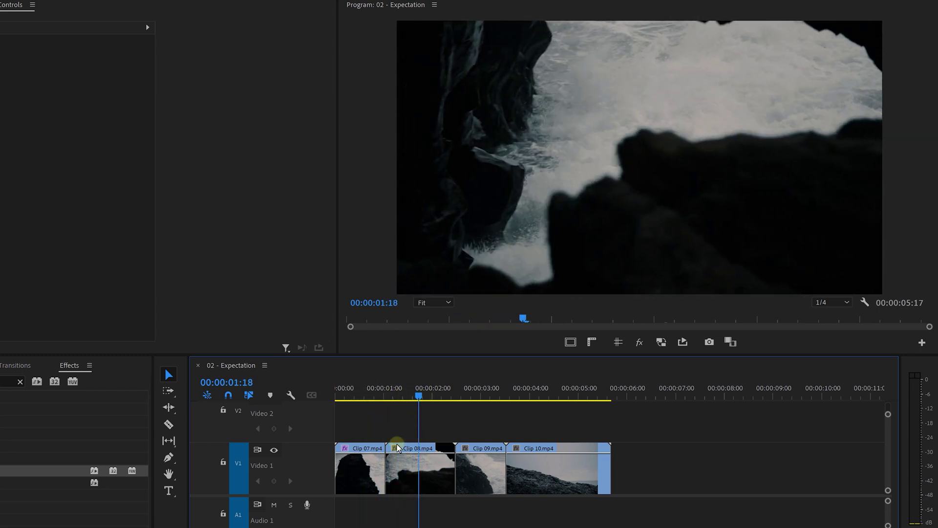
left_click_drag(387, 465, 425, 464)
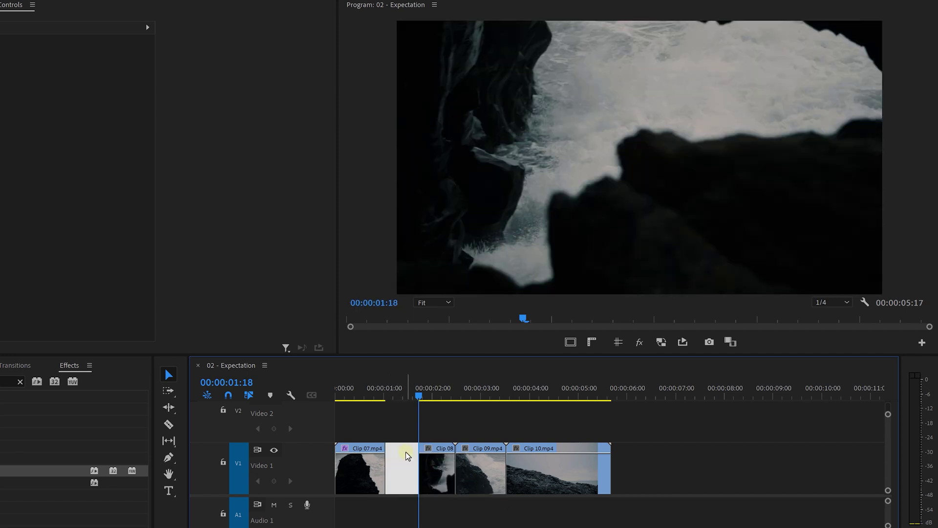
left_click(369, 392)
left_click_drag(369, 392, 337, 391)
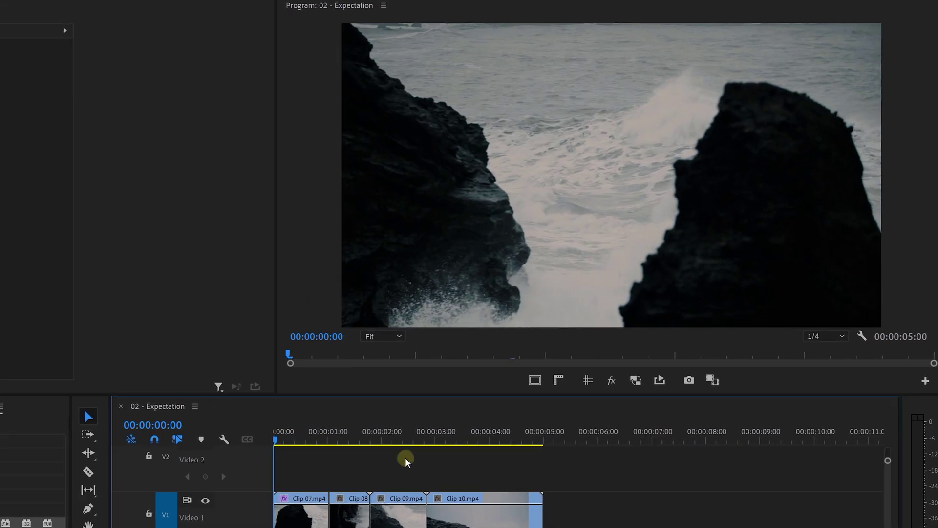
key("space")
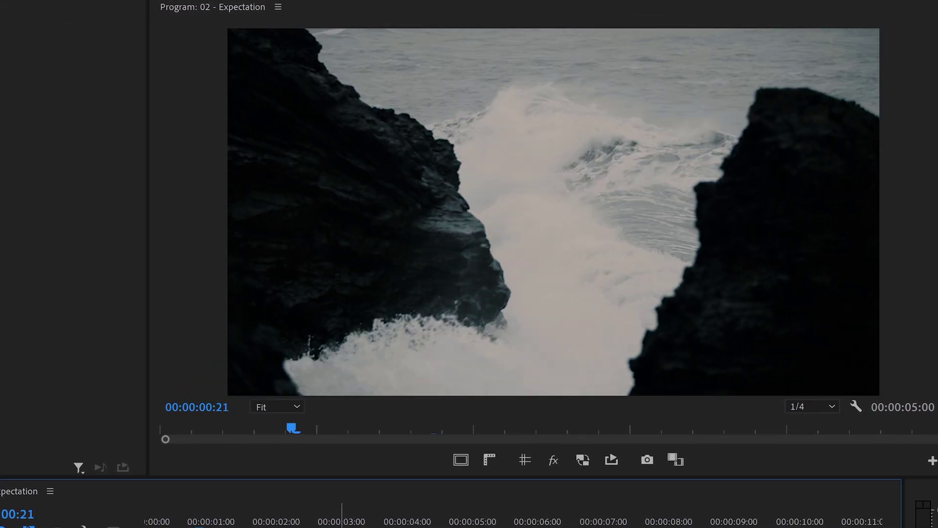
key("Home")
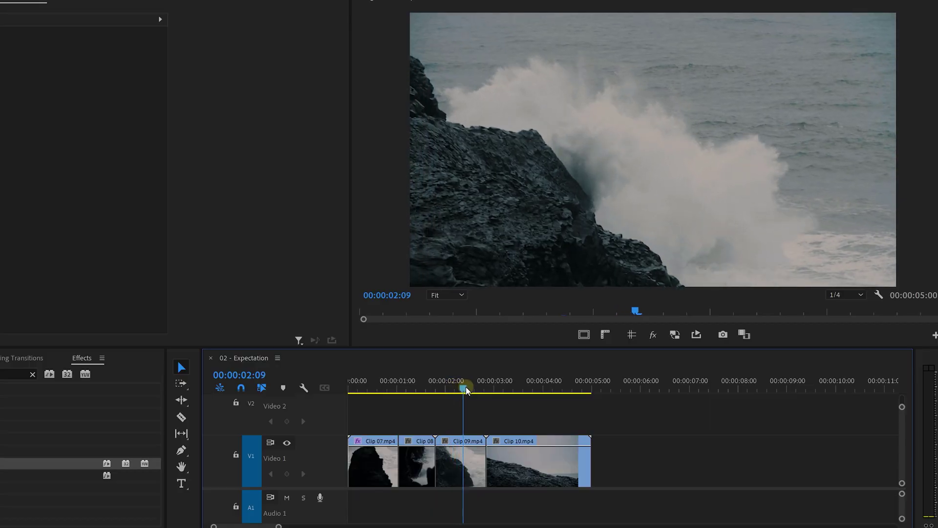
Step: Trim 6 frames off the start of Clip 10 and replay the wave sequence
left_click_drag(486, 388, 516, 387)
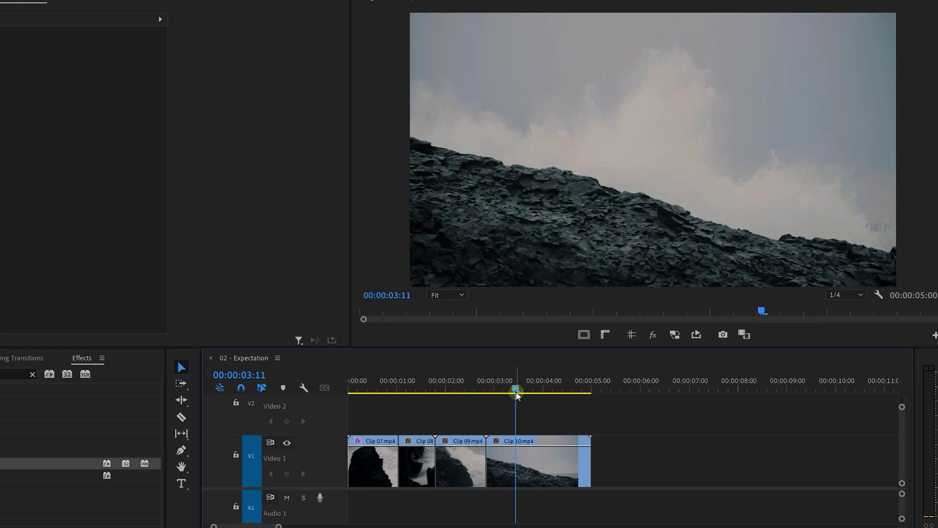
left_click_drag(494, 463, 517, 462)
left_click(515, 461)
left_click_drag(479, 386, 501, 390)
key("Home")
key("space")
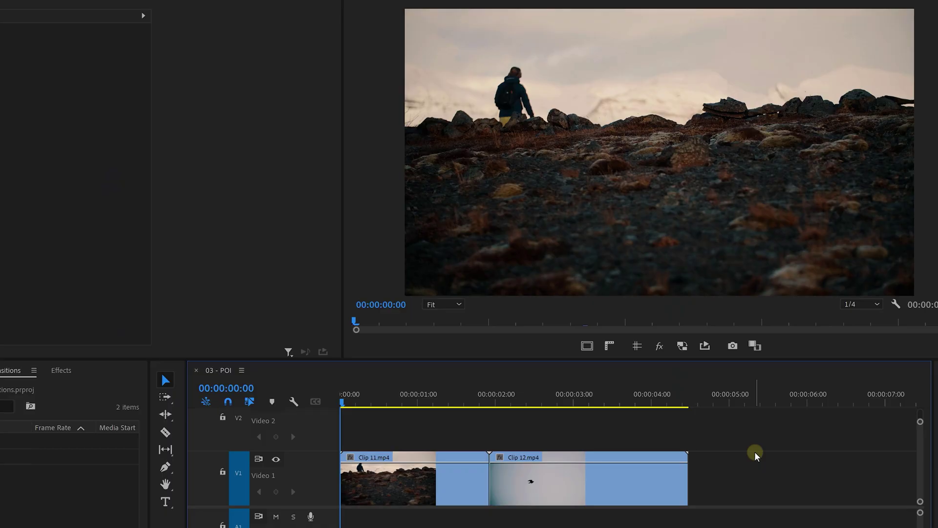
Step: Play the 03 - POI sequence from the start
key("space")
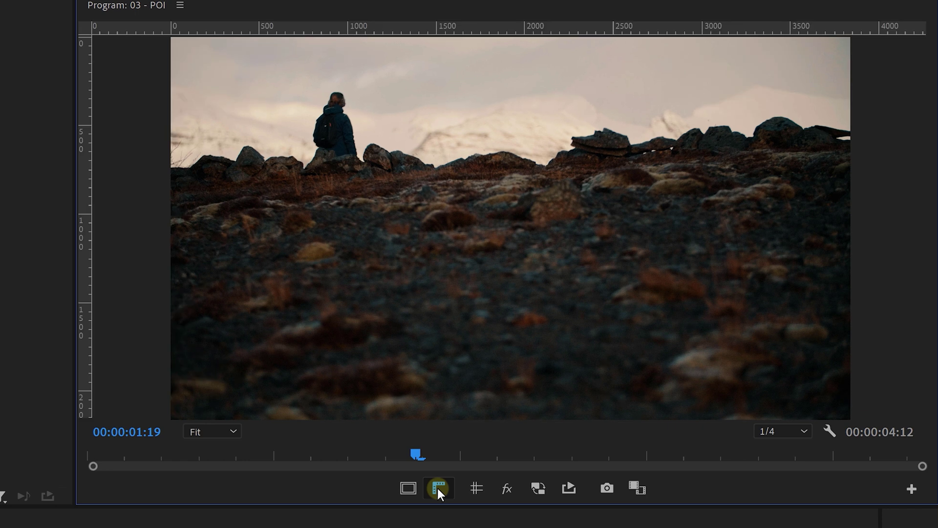
Step: Add Show Rulers to the Program monitor via the Button Editor, then check Clip 12 against the guides
left_click(905, 493)
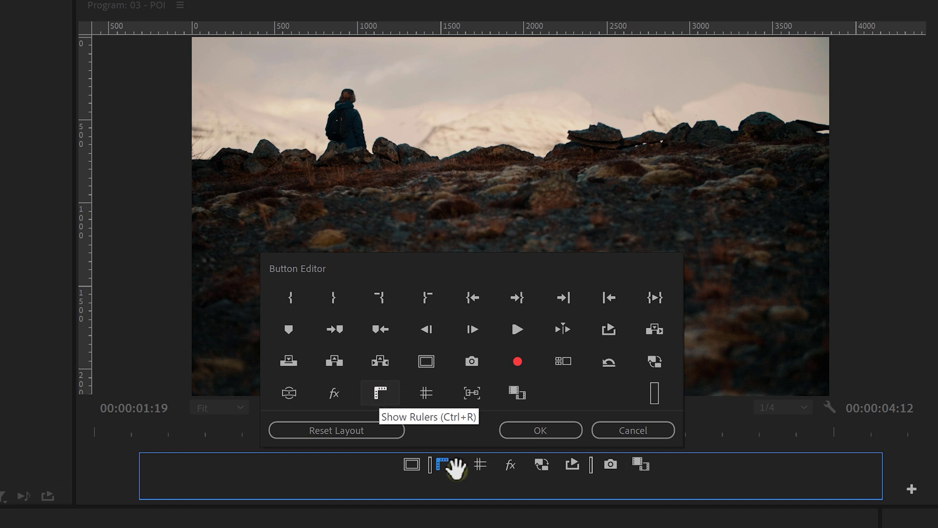
left_click(540, 431)
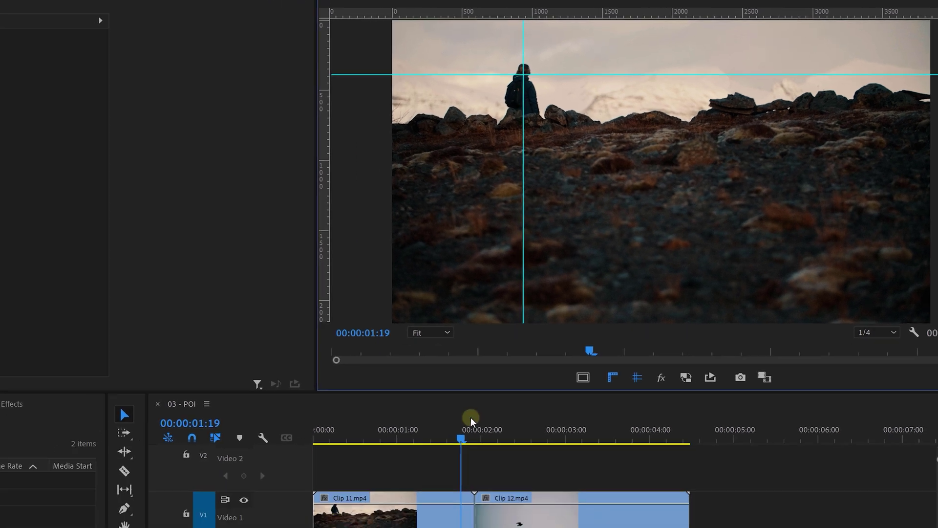
left_click_drag(471, 418, 538, 402)
Step: Slide Clip 12's Position X from 1920 to about 1218 so the bird meets the guides
left_click(550, 476)
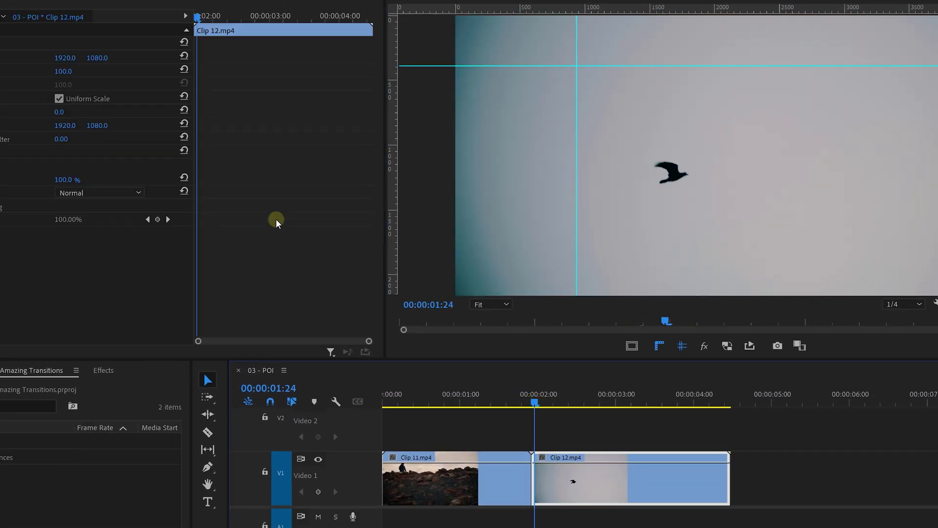
left_click_drag(70, 62, 155, 57)
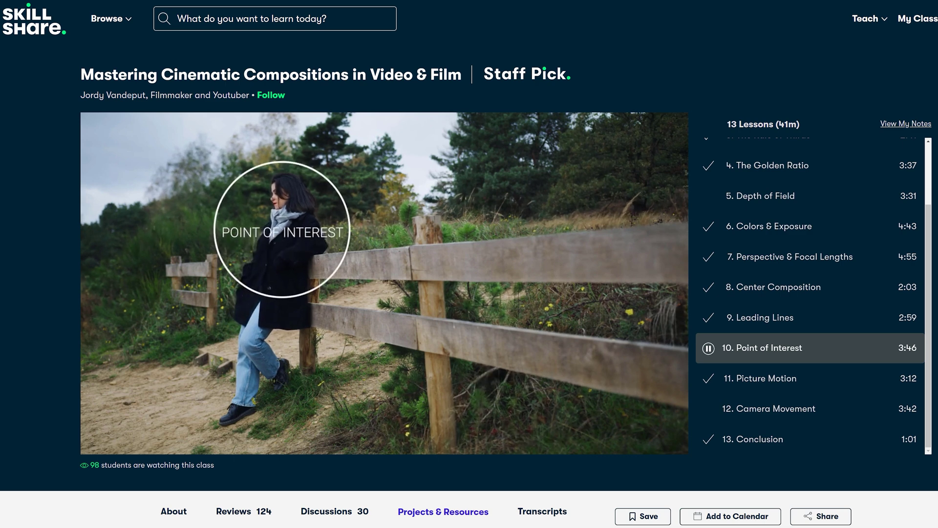
Step: Play The Golden Ratio, Leading Lines and Perspective & Focal Lengths lessons, then return to Point of Interest
left_click(773, 165)
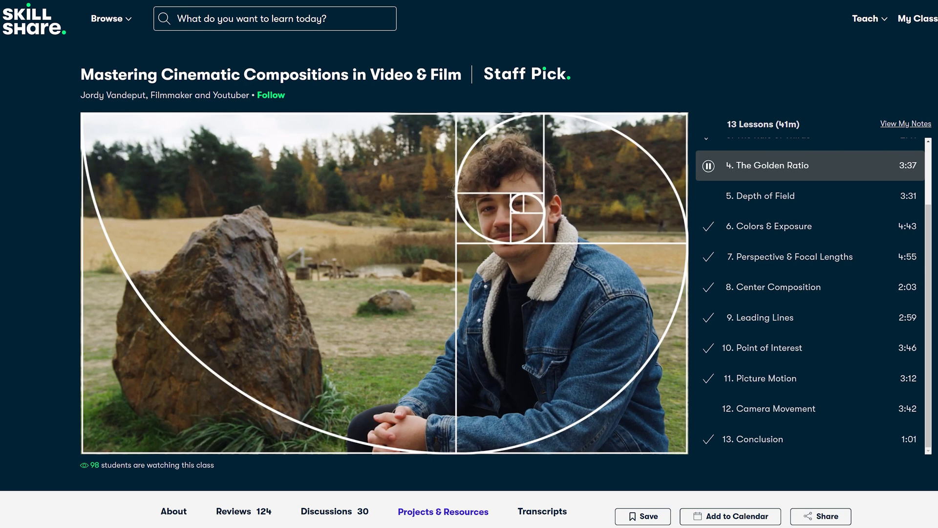
left_click(765, 318)
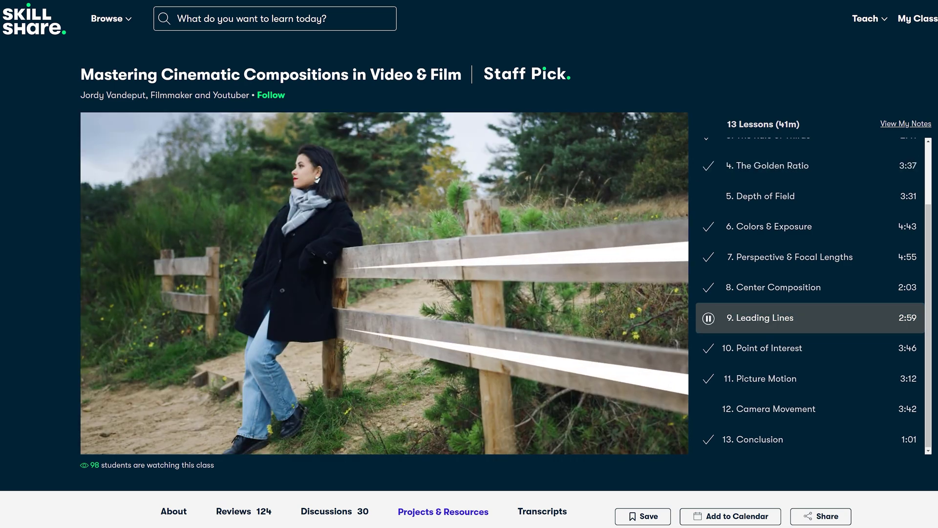
left_click(790, 257)
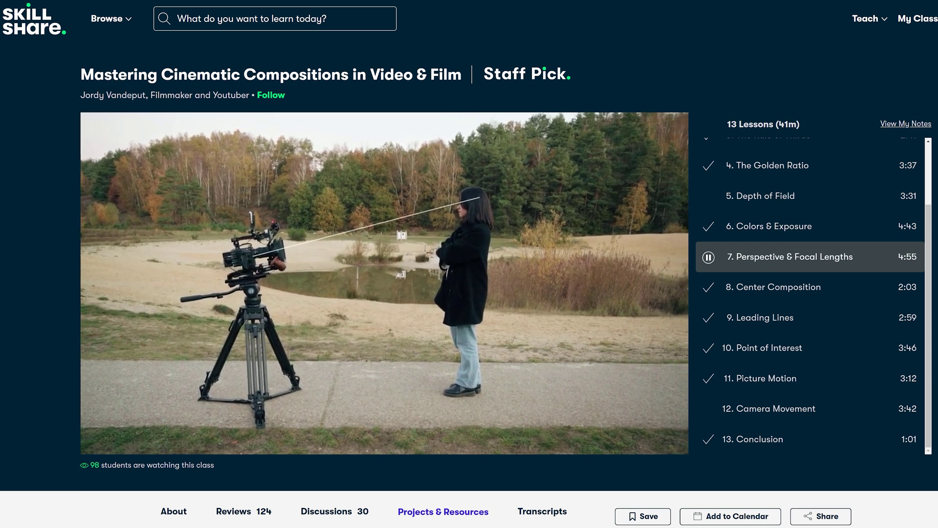
left_click(763, 348)
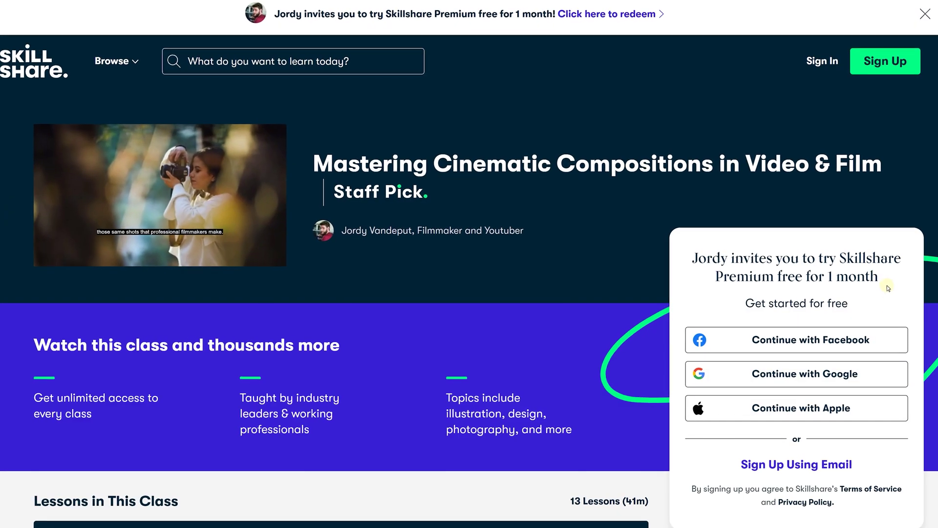
Step: Open 'Free Preview: Point of Interest' from the course's Course Structure list
left_click_drag(888, 287, 690, 259)
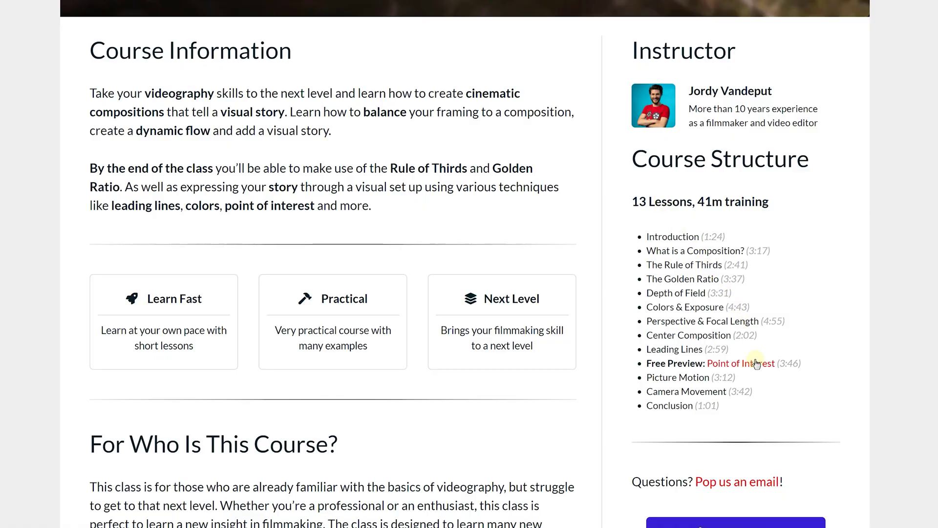
left_click(757, 364)
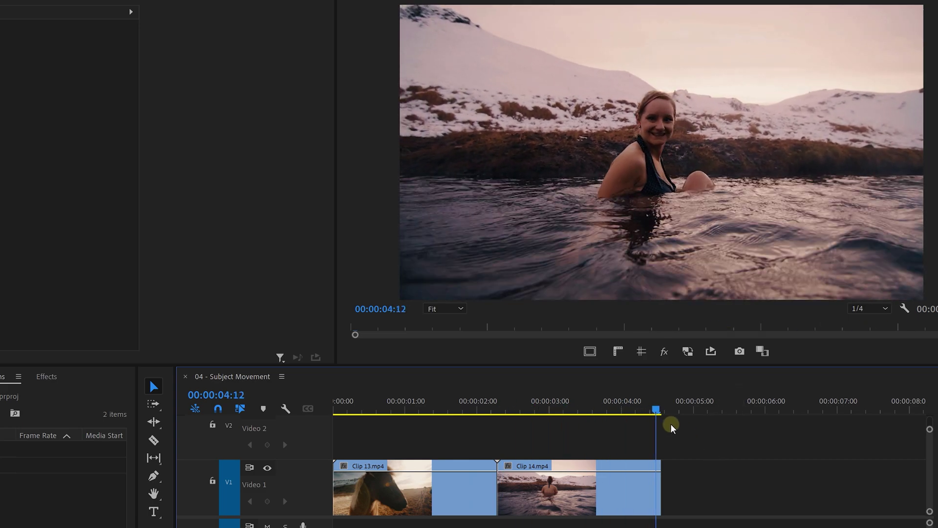
Step: End Clip 13 at 00:00:01:06, trim 8 frames off Clip 14's start, and play back
left_click(368, 405)
mouse_move(412, 409)
left_mouse_down()
mouse_move(434, 410)
mouse_move(425, 410)
left_mouse_up()
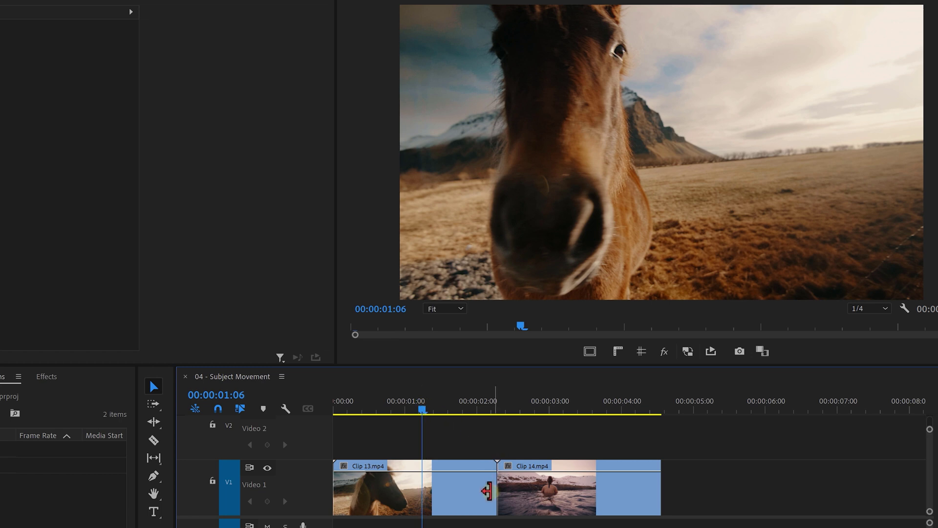
left_click_drag(487, 490, 412, 488)
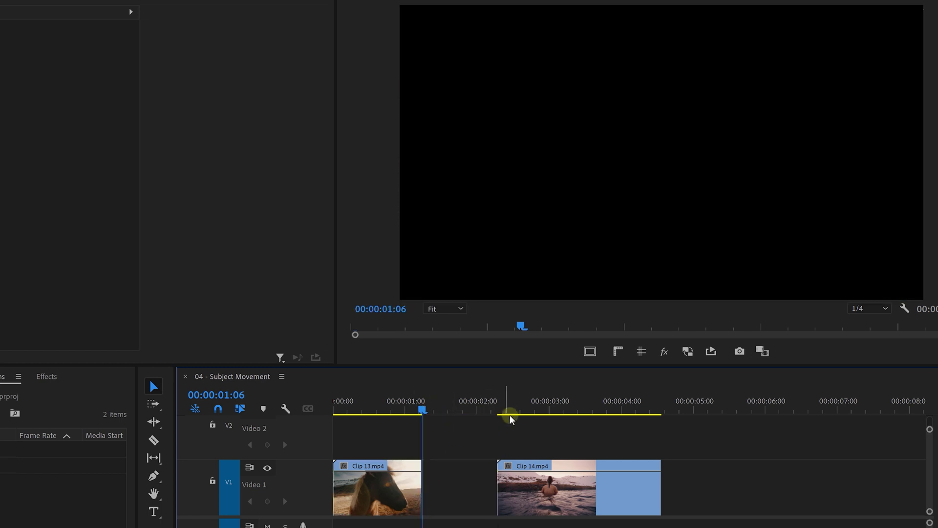
left_click_drag(509, 413, 566, 414)
left_click_drag(510, 488, 433, 468)
left_click_drag(401, 407, 303, 406)
key("space")
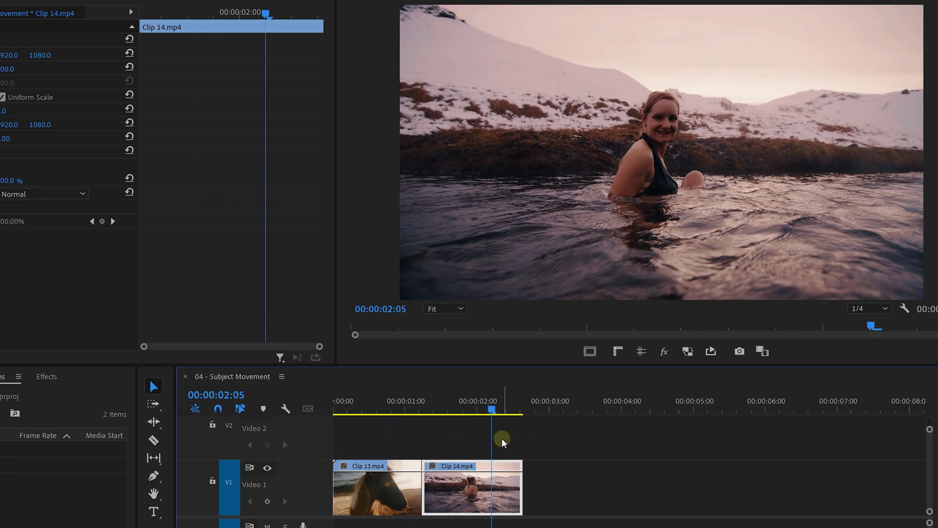
Step: Review the horse-to-swimmer cut, then step onto Clip 14 and scale it to 128.3
left_click_drag(376, 407, 467, 419)
left_click_drag(467, 419, 417, 410)
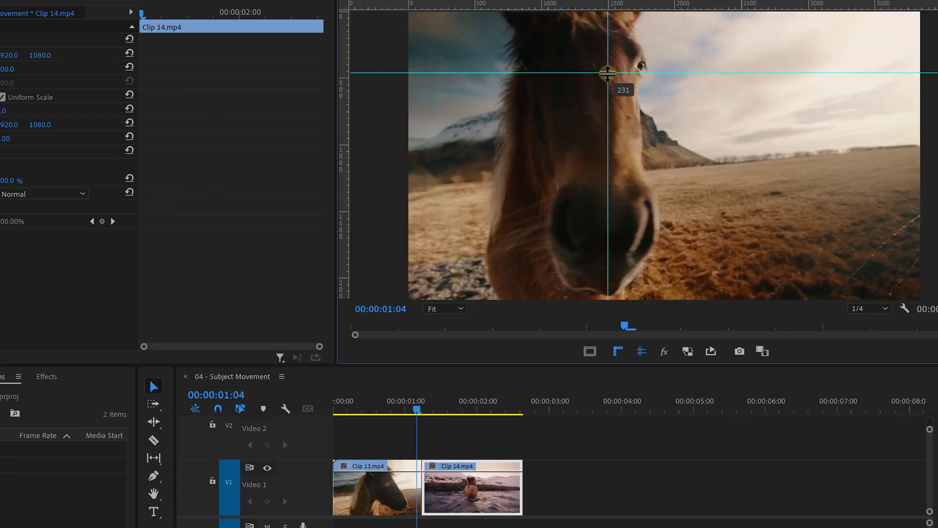
key("Right")
key("Right")
key("Right")
left_click_drag(10, 69, 95, 67)
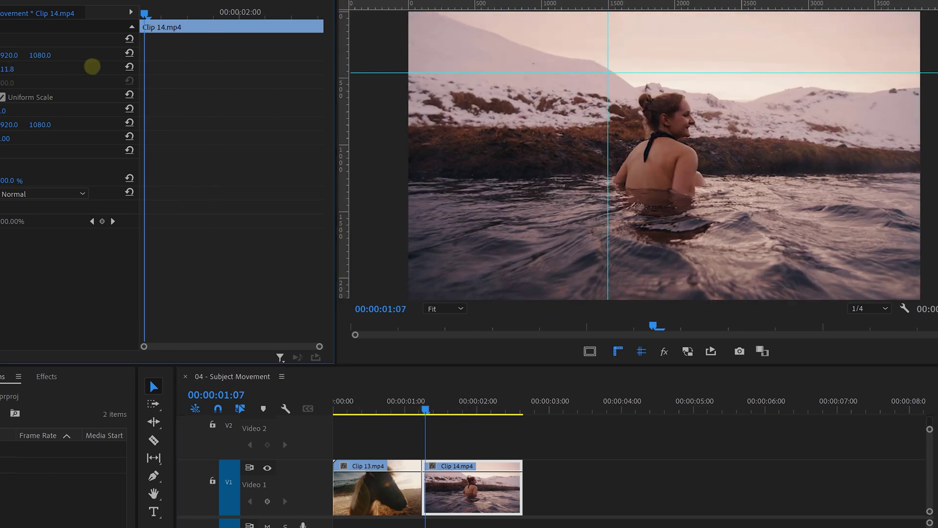